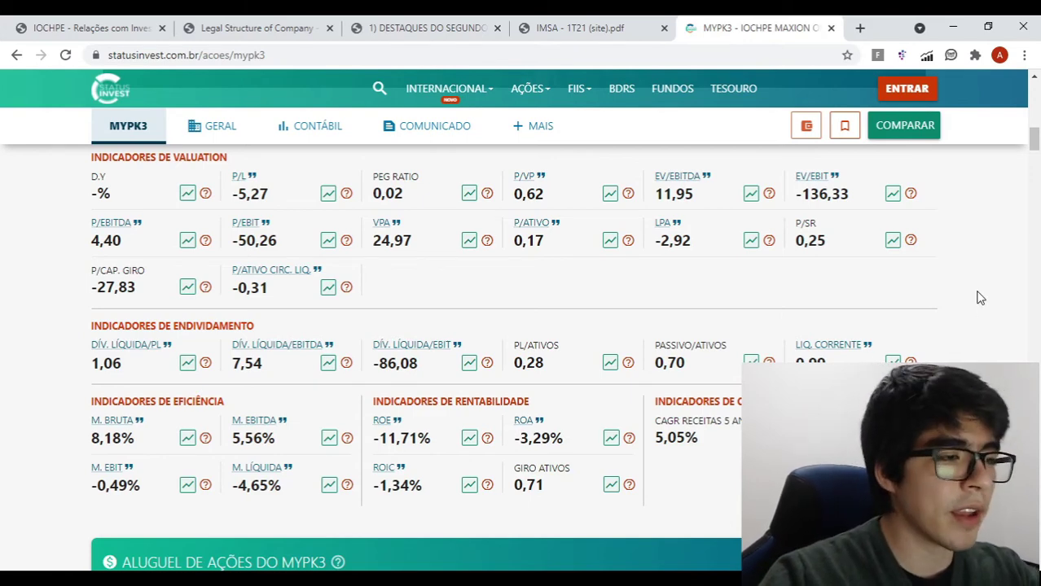
Review MYPK3's debt, efficiency, profitability and growth indicators, plus its yearly dividend history, on the Status Invest page.
scroll(979, 299, down, 1)
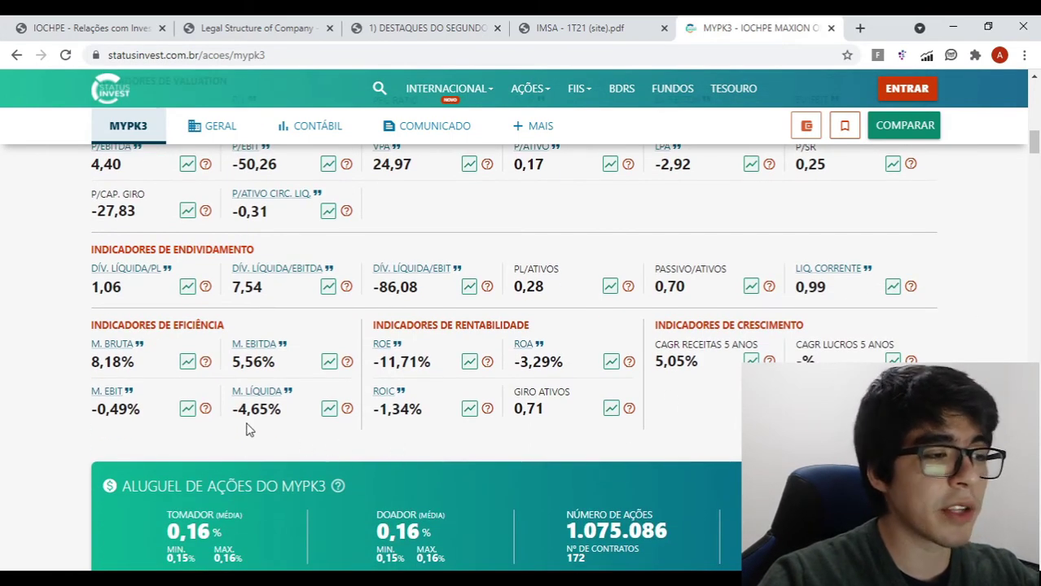
scroll(234, 395, down, 1)
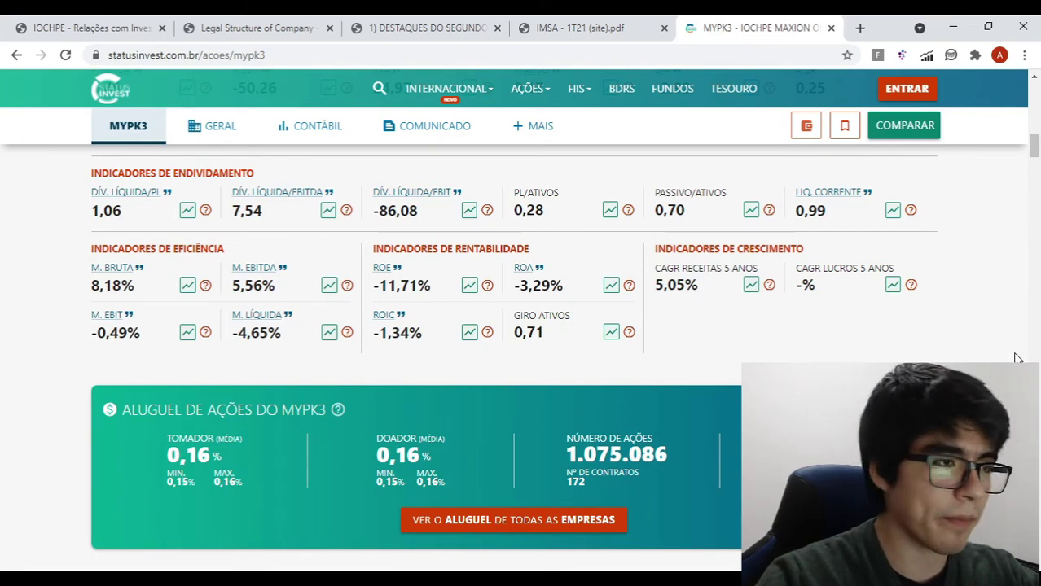
scroll(838, 350, down, 8)
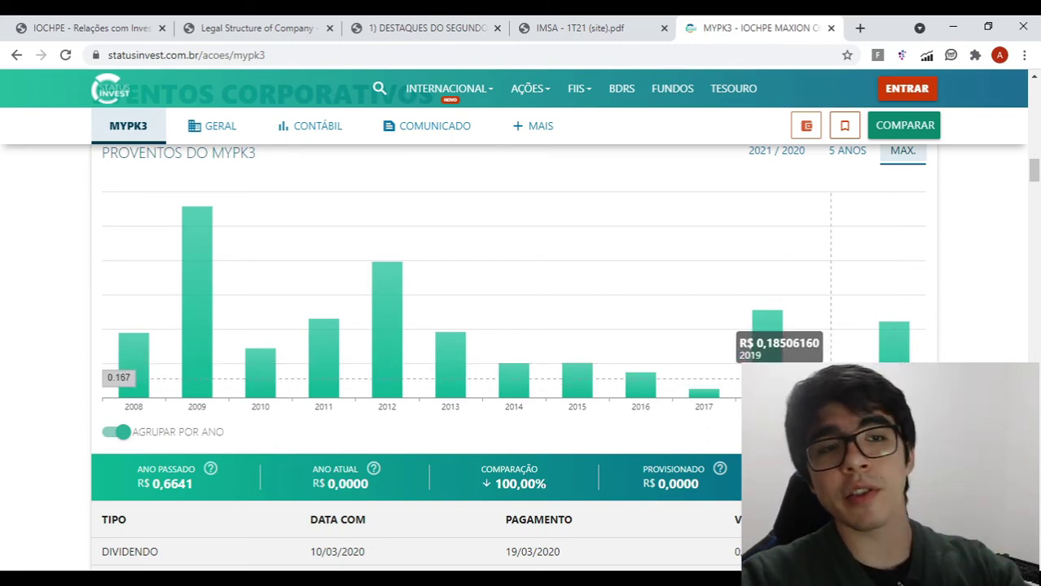
Switch to the Análise workbook in Excel and examine the 2020 dividend, expected return and Vo formula on the MYPK3 sheet.
key(alt+Tab)
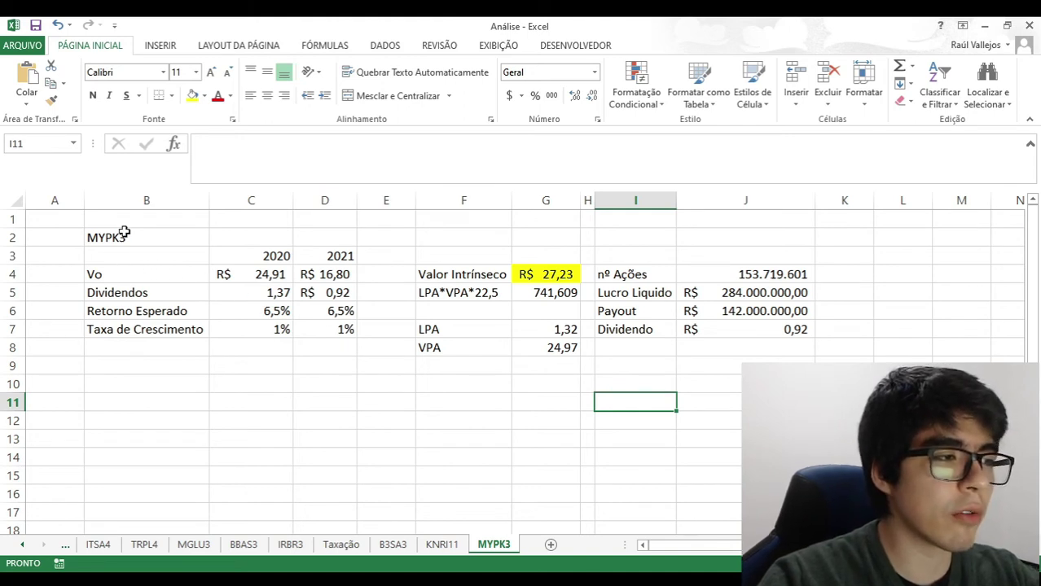
click(124, 234)
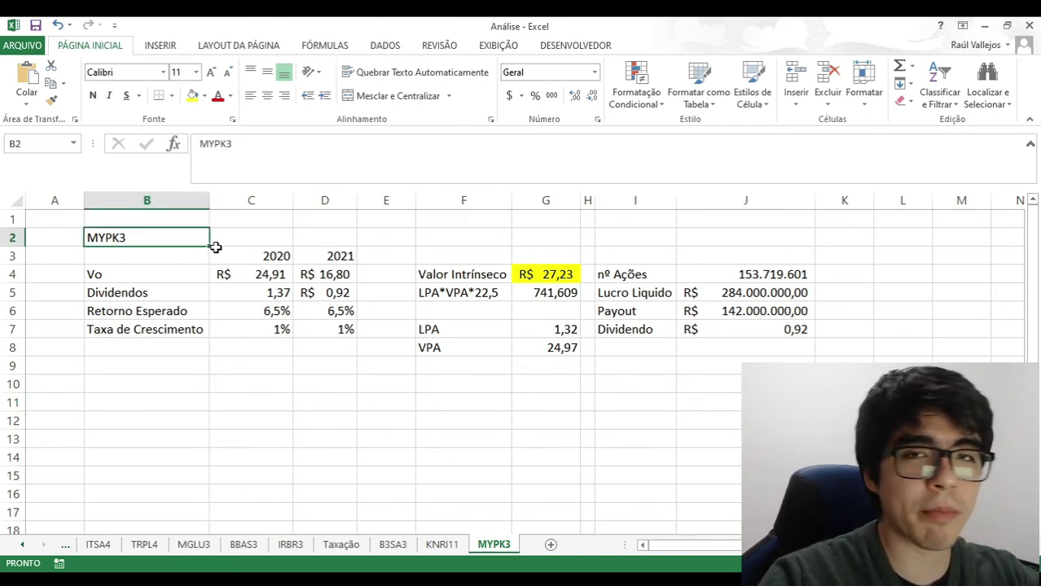
click(276, 293)
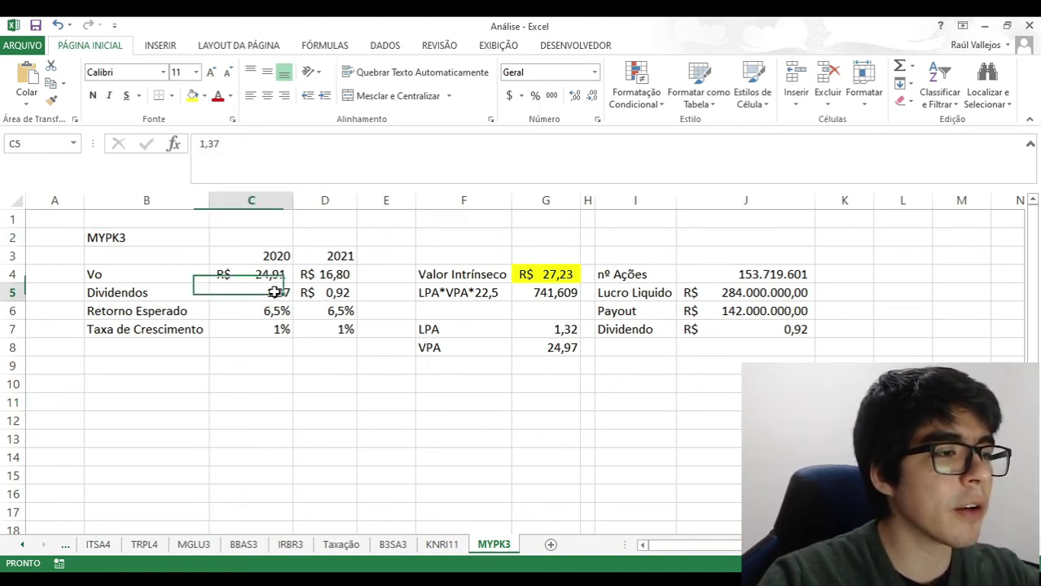
drag(275, 293, 277, 294)
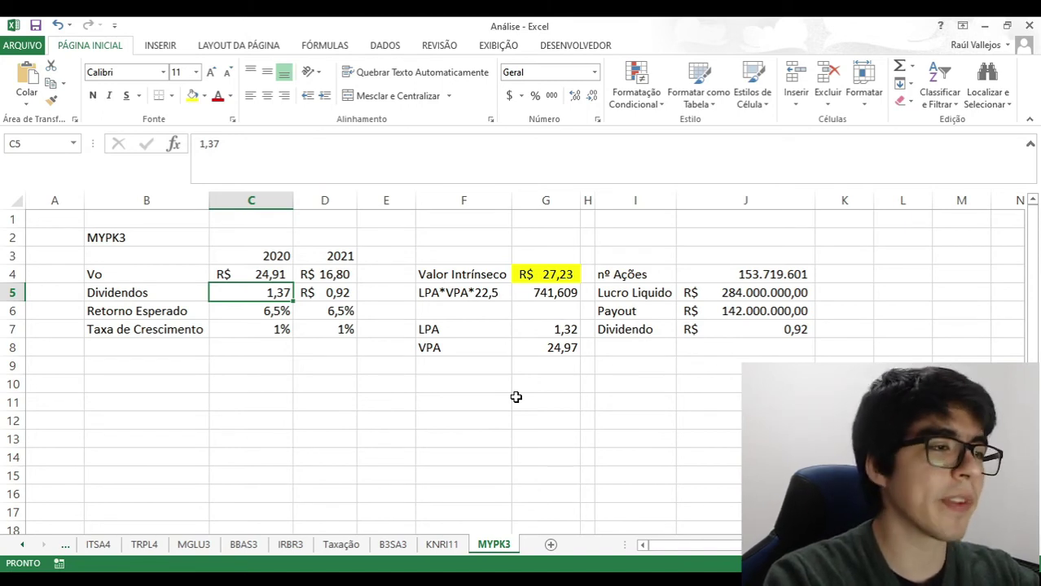
key(Up)
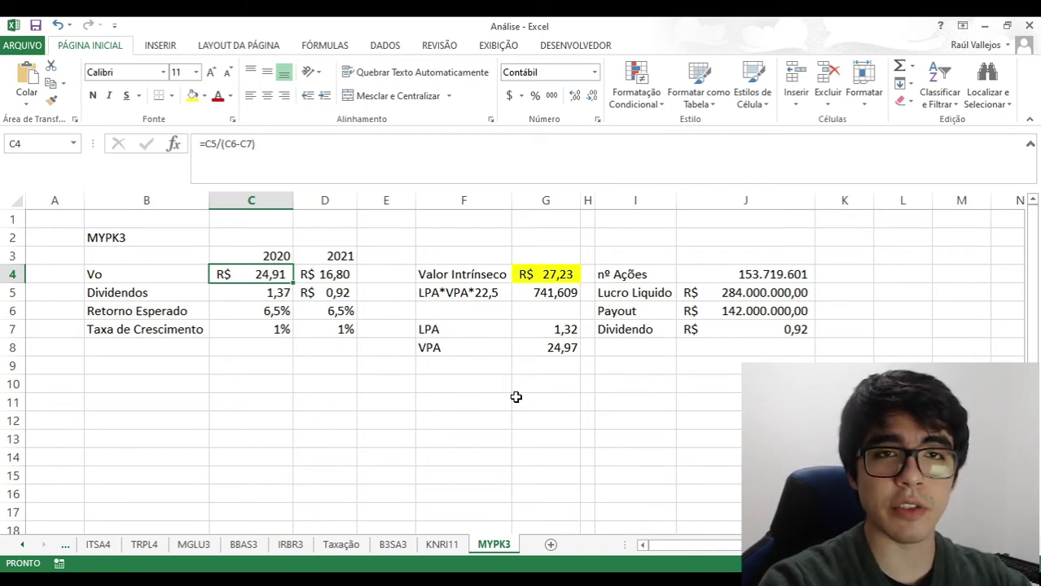
key(Down)
key(Down)
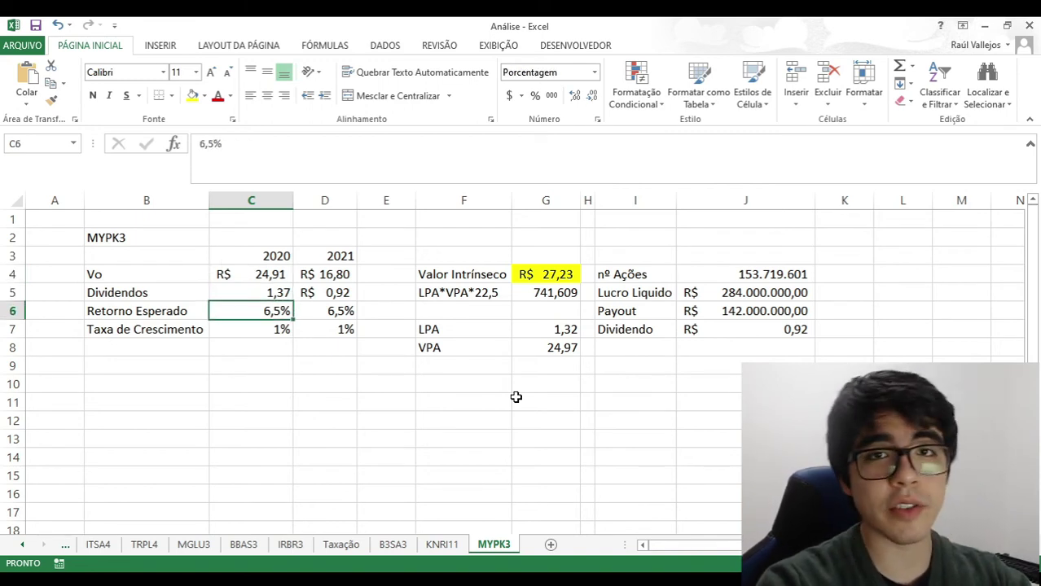
key(Up)
key(Up)
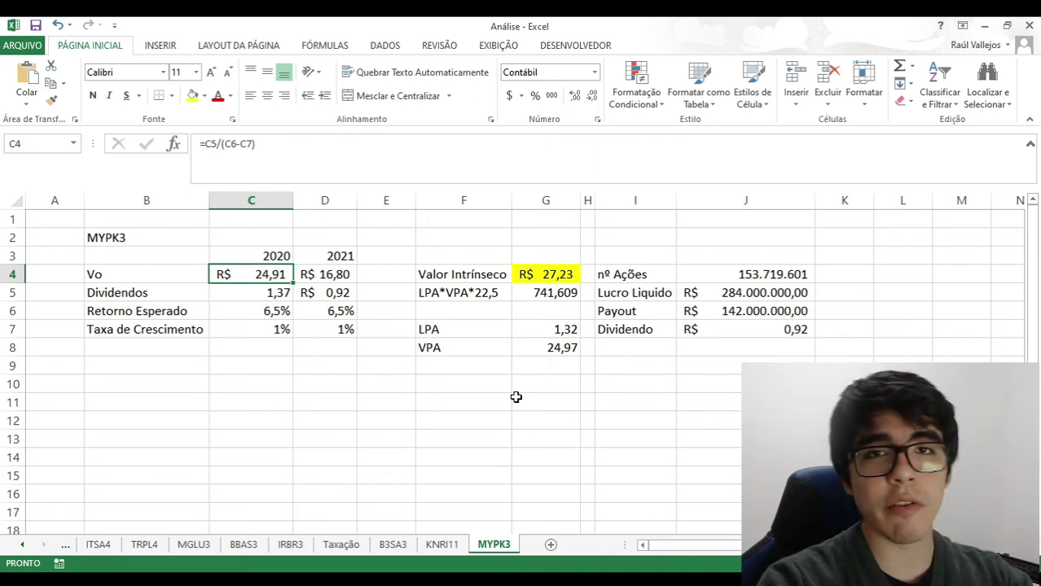
Trace the 2021 Vo and dividend formulas to the net income, payout and dividend-per-share calculations in J5 to J7.
key(Right)
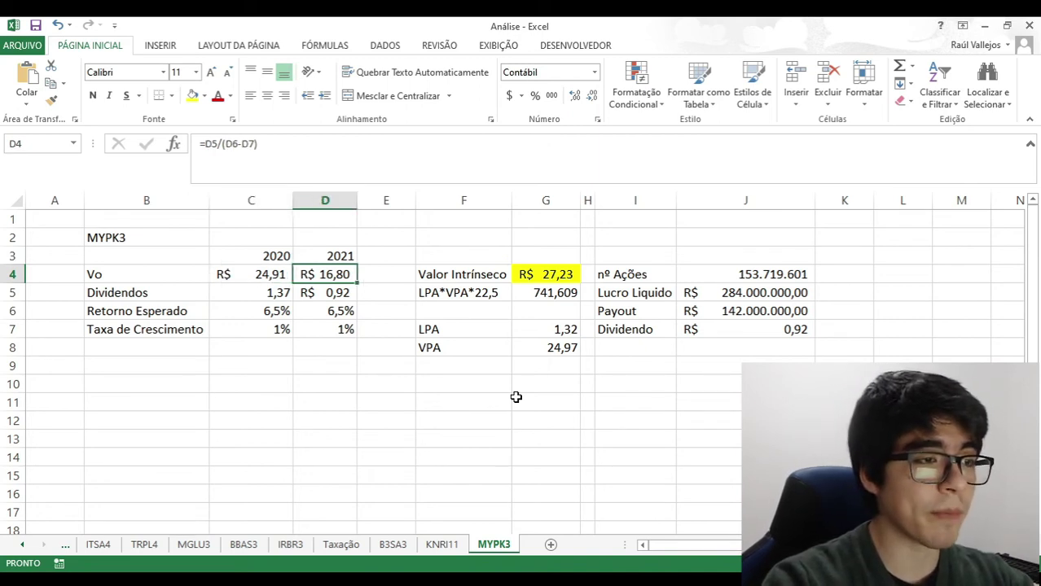
key(Down)
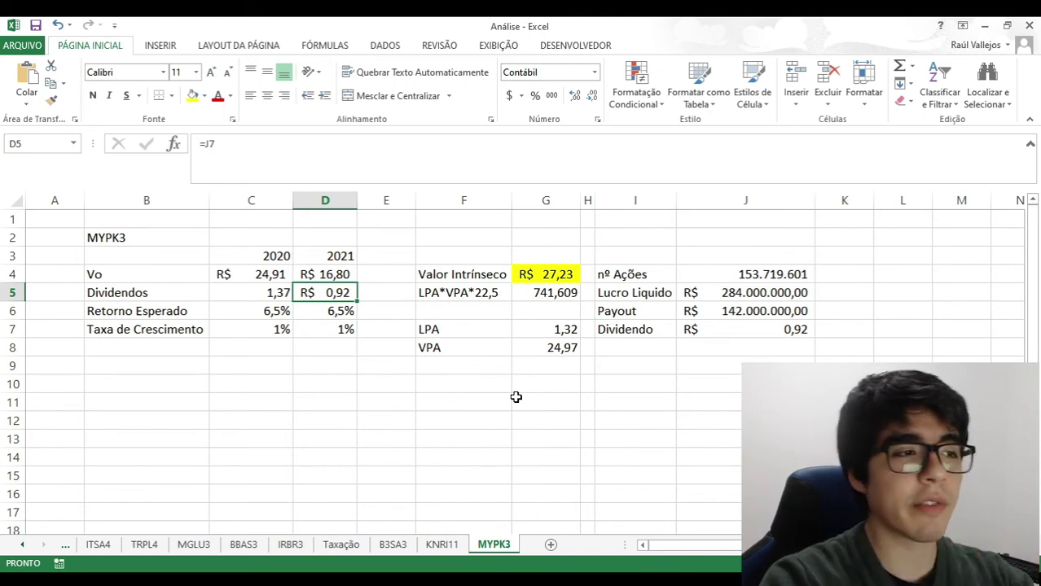
key(Right)
key(Right)
key(Right)
key(Right)
key(Right)
key(Right)
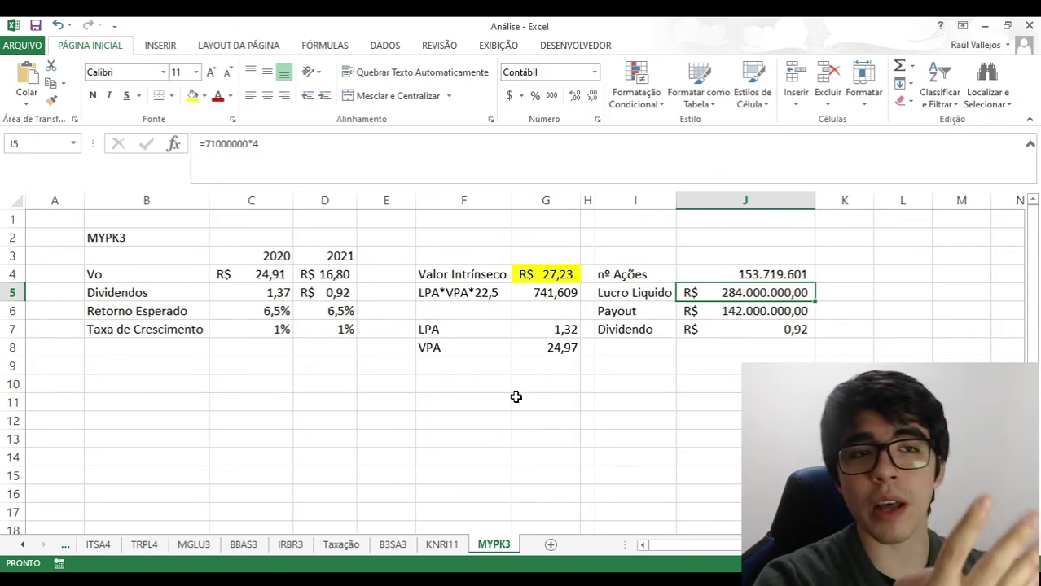
key(Down)
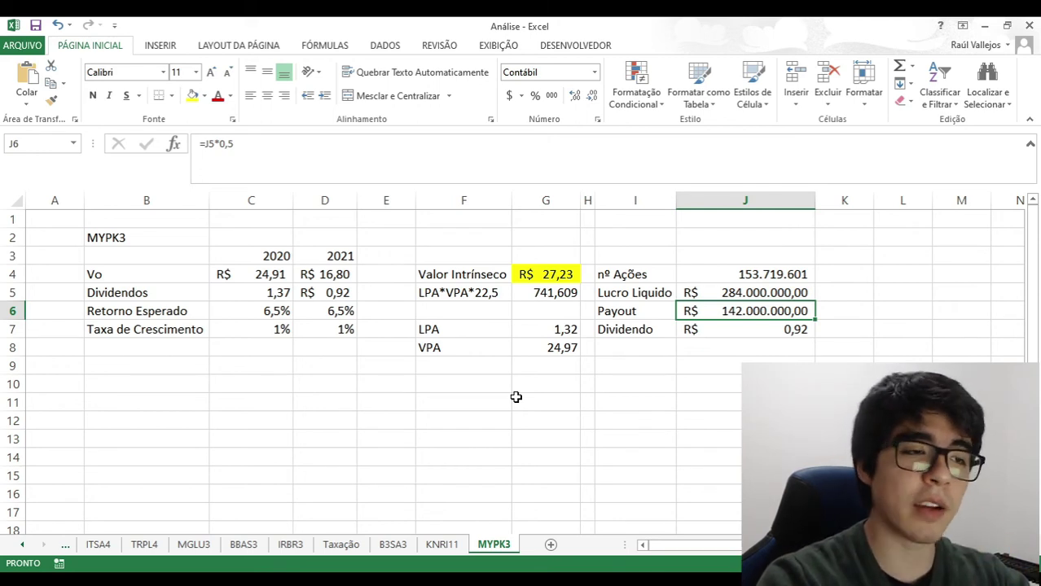
key(Down)
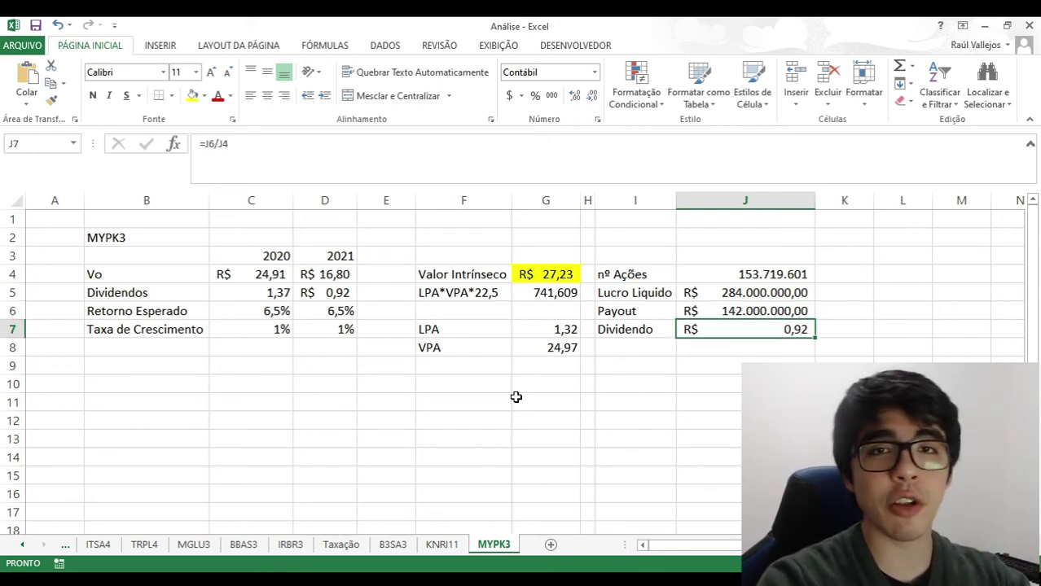
Return to the 2021 Vo in D4 and inspect its formula.
key(Left)
key(Left)
key(Left)
key(Left)
key(Left)
key(Left)
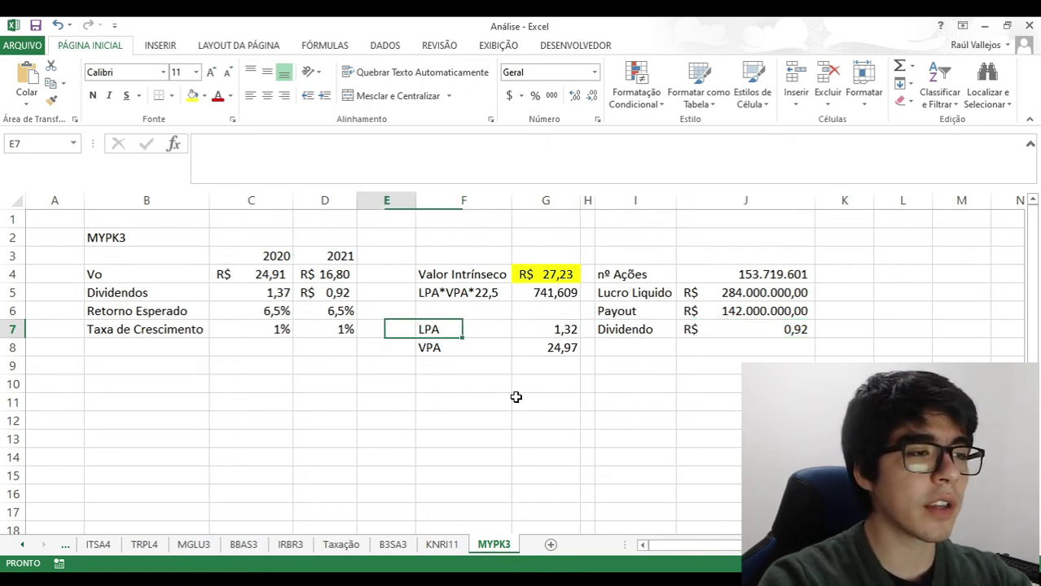
key(Up)
key(Up)
key(Up)
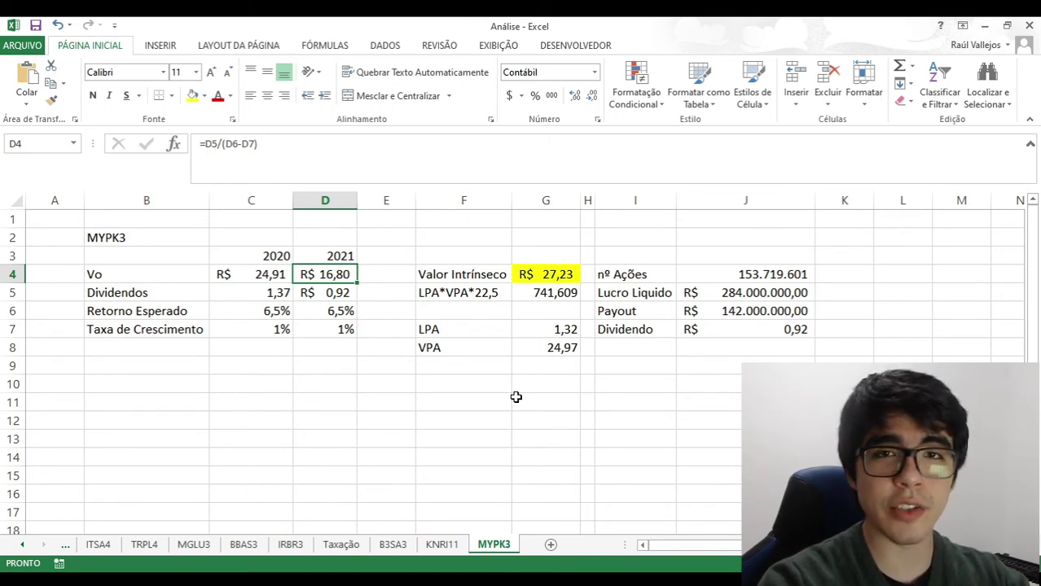
Examine the LPA and VPA inputs in column G and the Valor Intrínseco formula in G4.
key(Right)
key(Right)
key(Right)
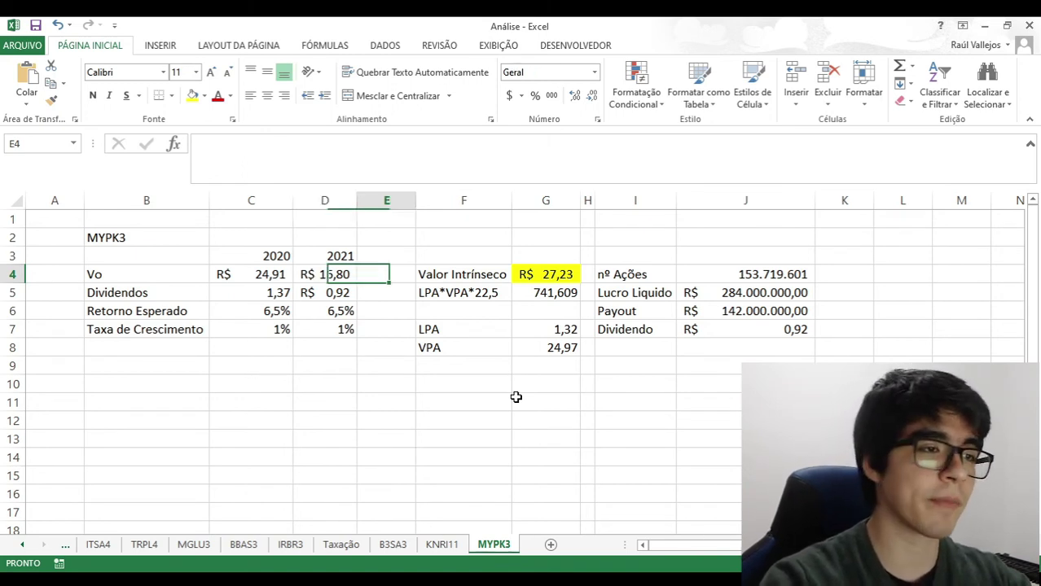
key(Down)
key(Down)
key(Down)
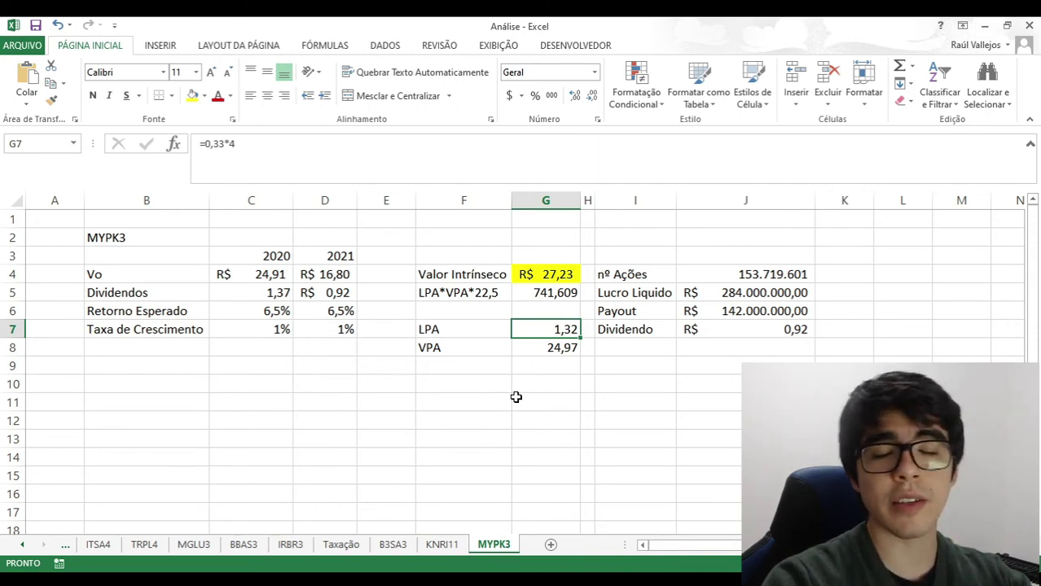
key(Down)
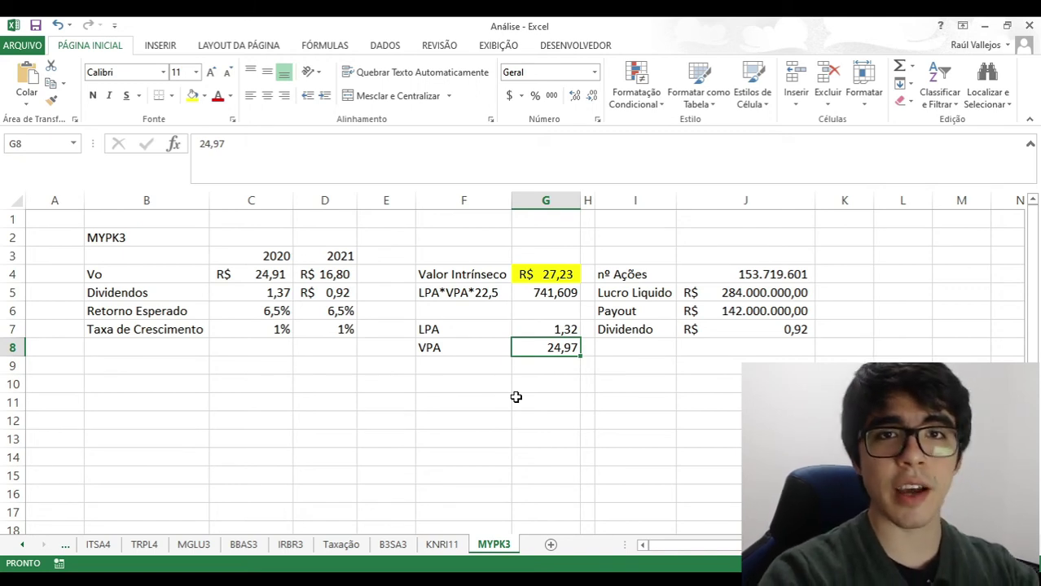
key(Up)
key(Up)
key(Up)
key(Up)
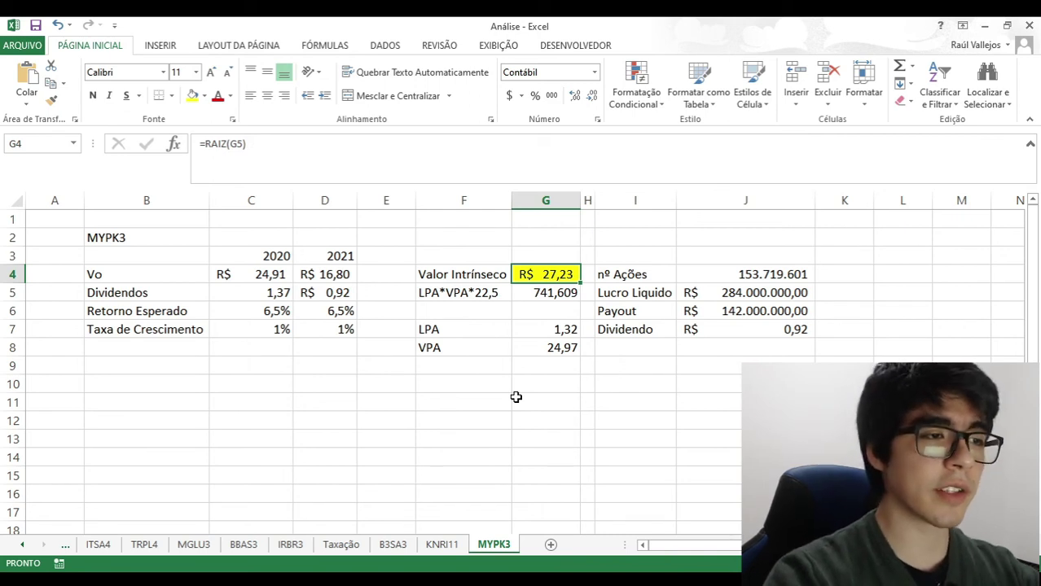
Compare the Valor Intrínseco in G4 with the 2021 Vo in D4.
key(Left)
key(Right)
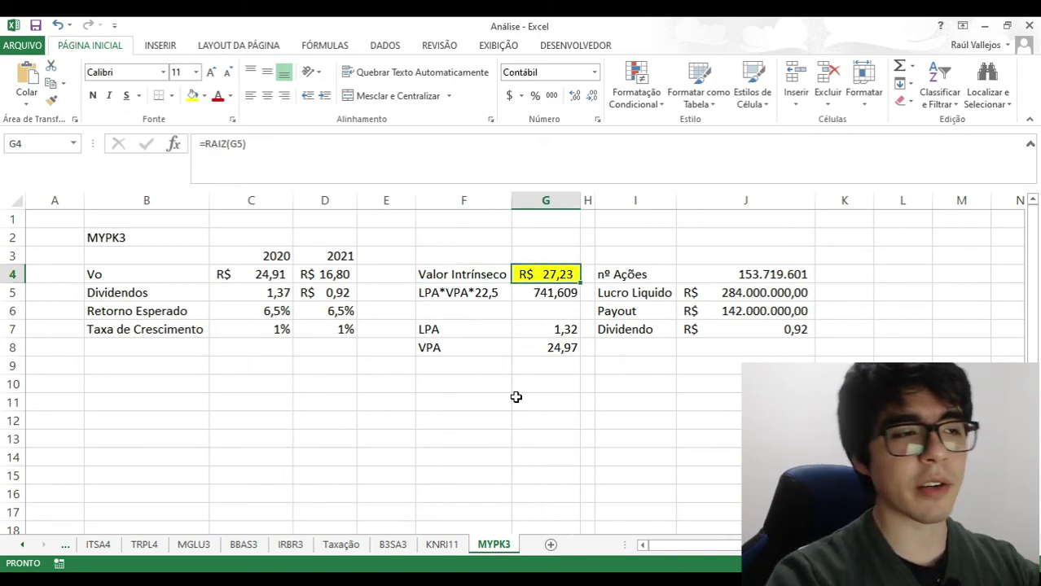
key(Left)
key(Left)
key(Left)
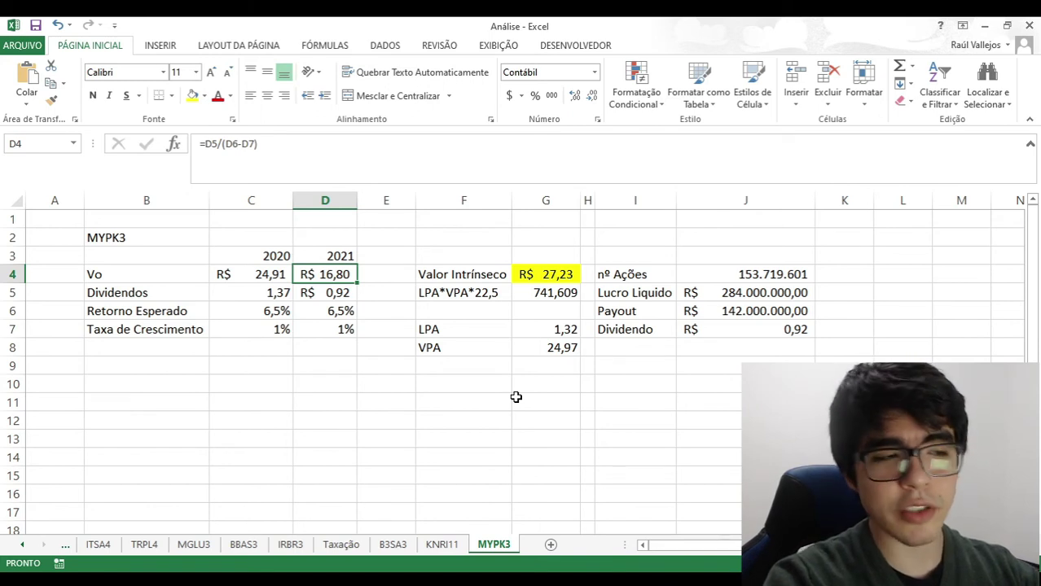
Recheck the VPA value in G8 used for the intrinsic value calculation.
key(Down)
key(Down)
key(Down)
key(Right)
key(Right)
key(Right)
key(Down)
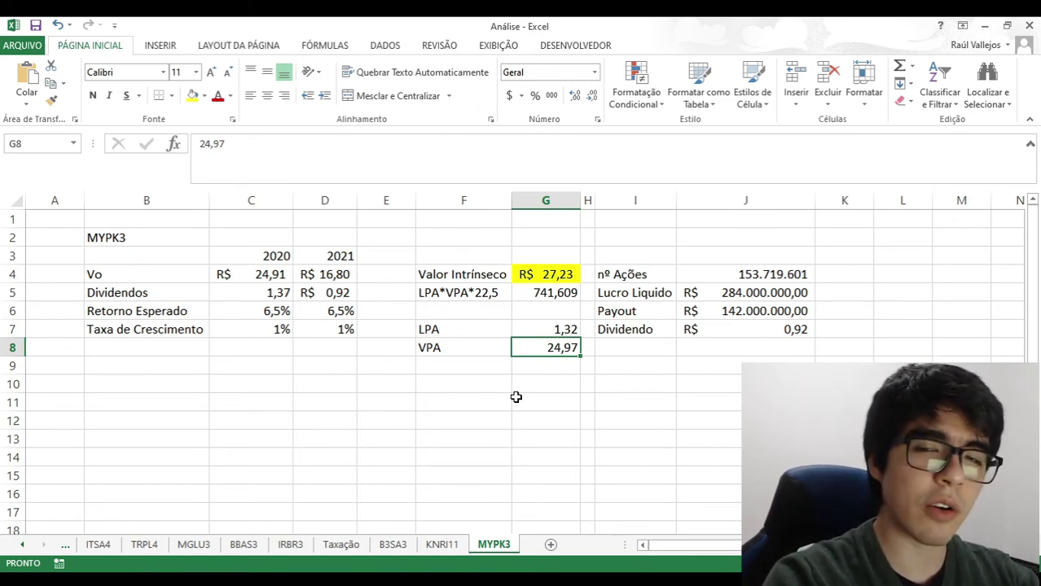
key(Up)
key(Up)
key(Up)
key(Up)
key(Up)
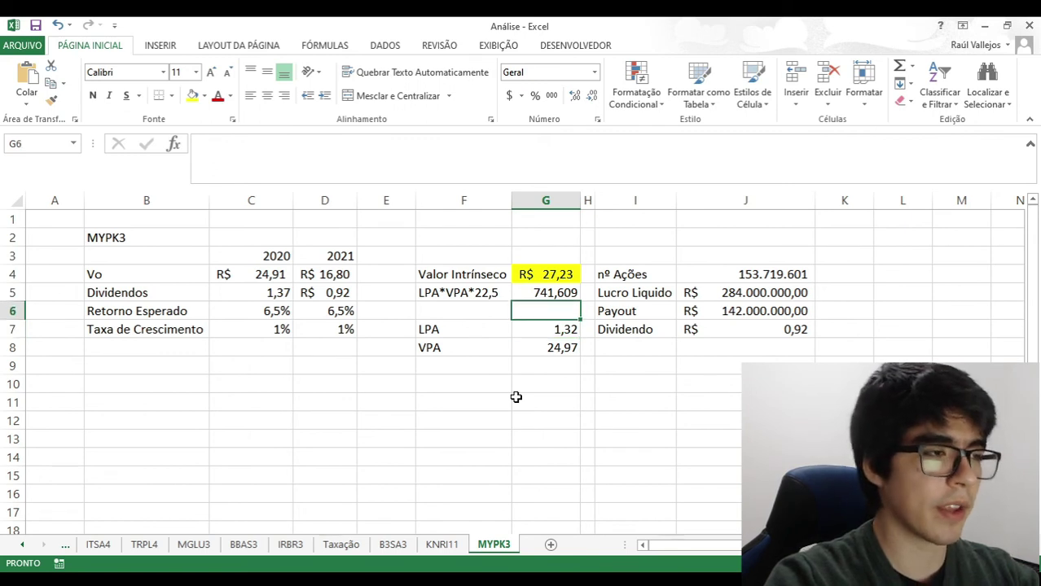
key(Left)
key(Left)
key(Left)
key(Left)
key(Left)
key(Left)
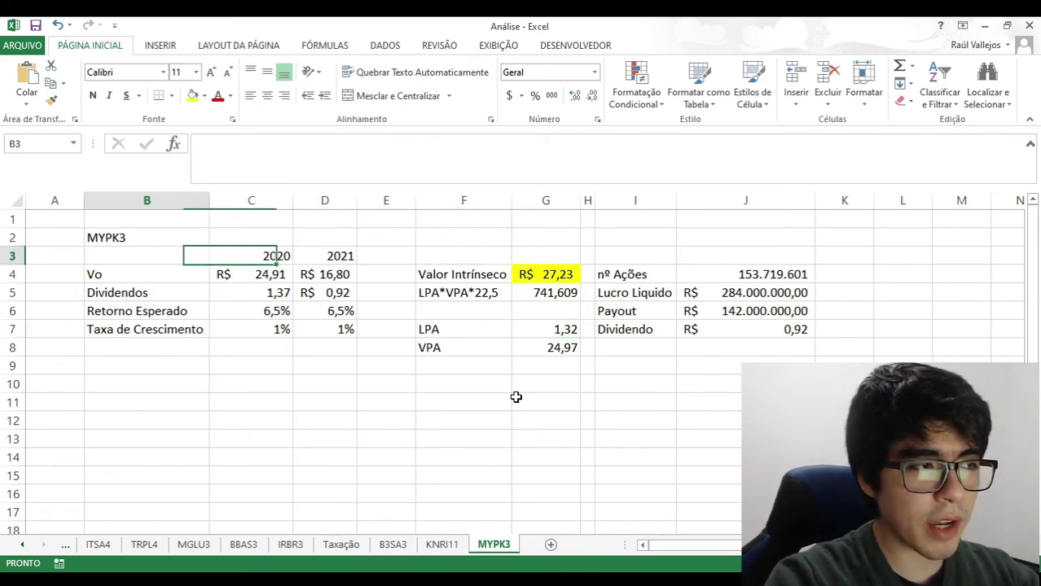
key(Up)
key(Up)
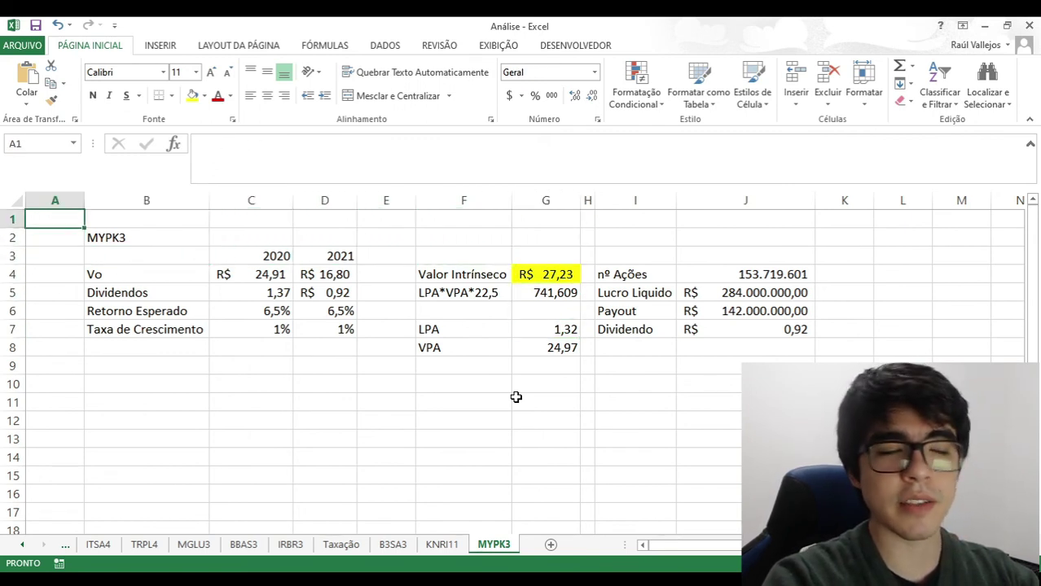